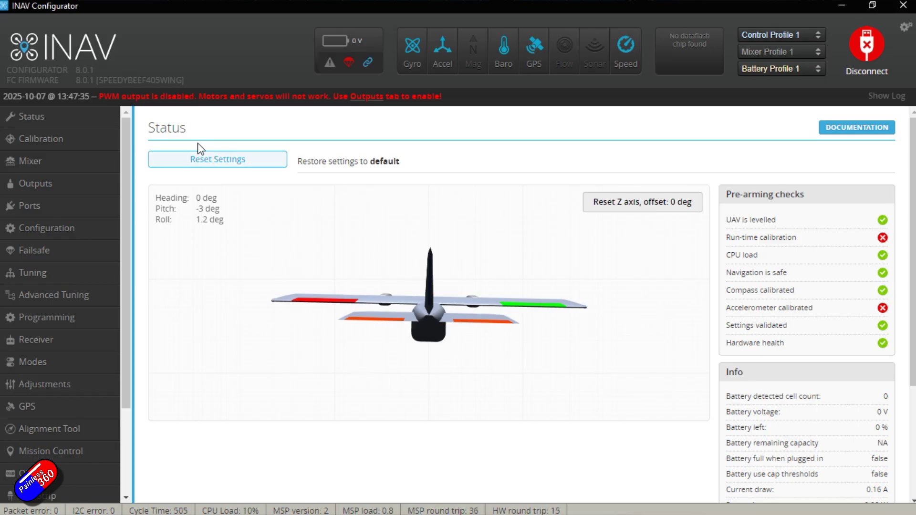
# - Review the airplane mixer preset, output mapping, motor mixer and servo mixer
pyautogui.click(74, 145)
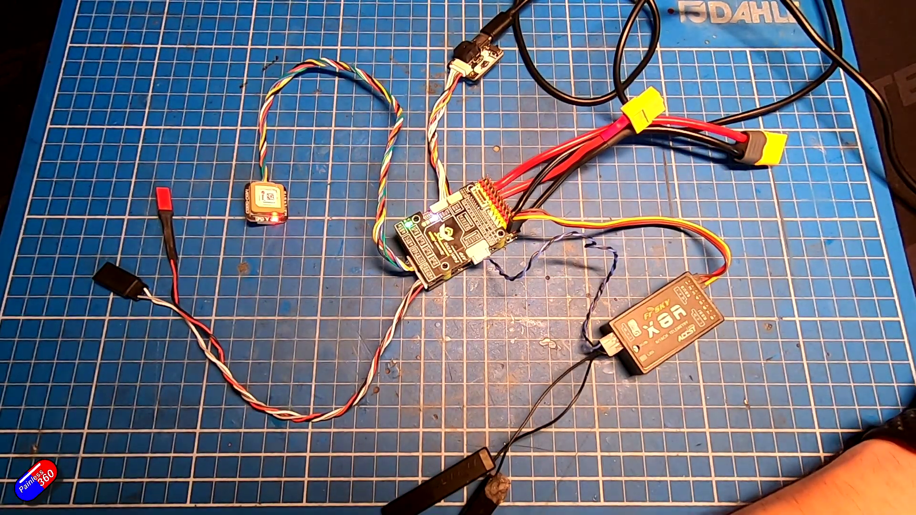
pyautogui.click(68, 164)
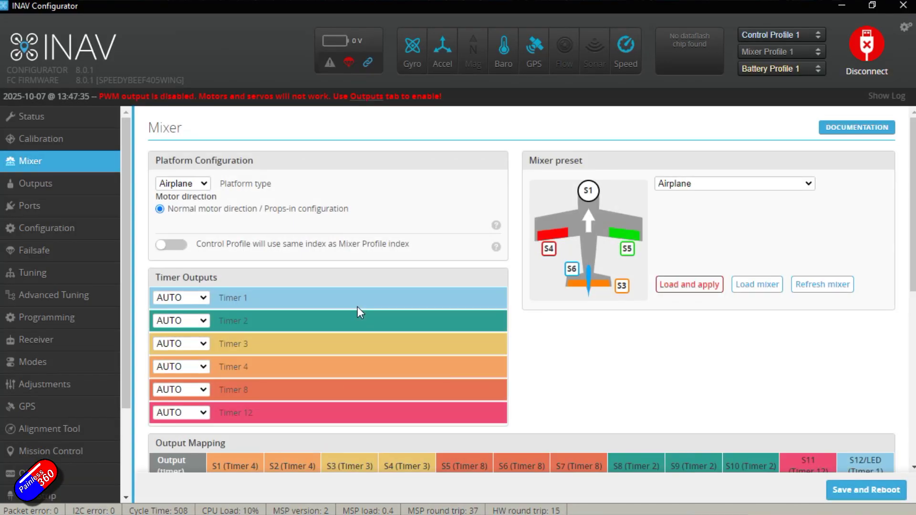
pyautogui.scroll(-3, 358, 309)
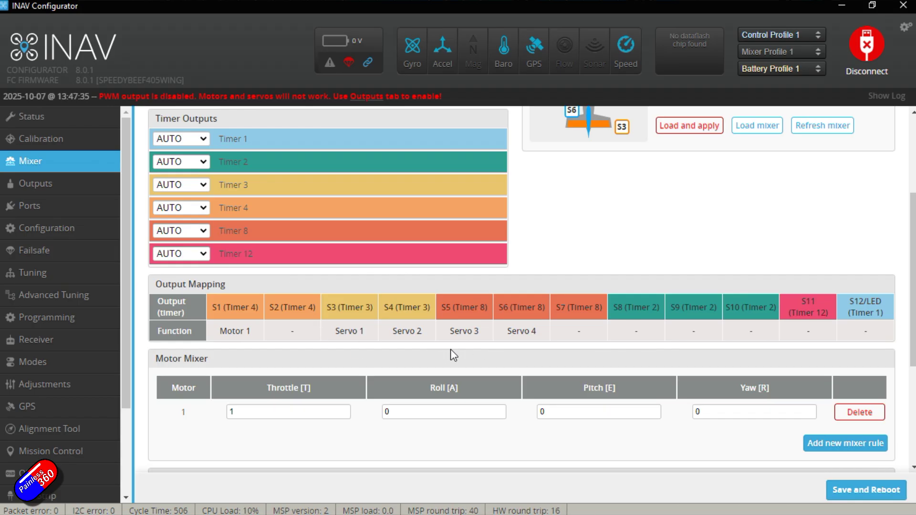
pyautogui.scroll(3, 597, 150)
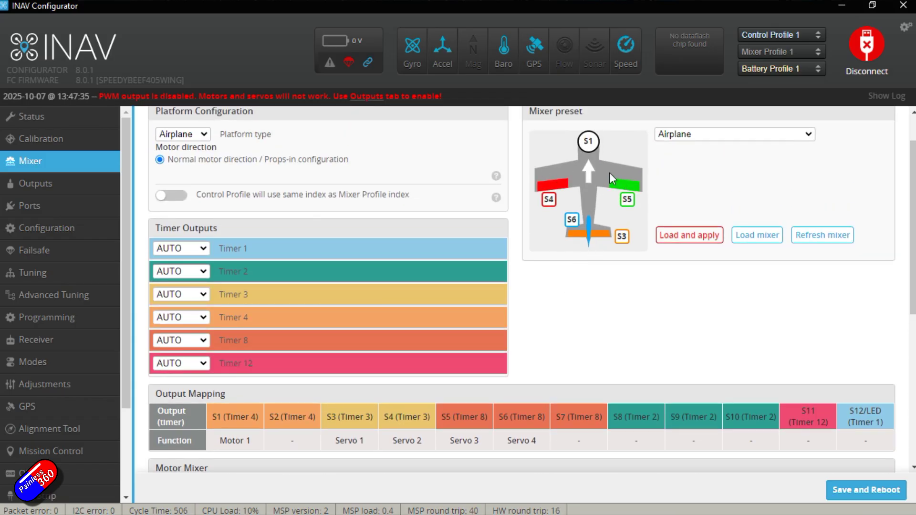
pyautogui.scroll(-5, 577, 276)
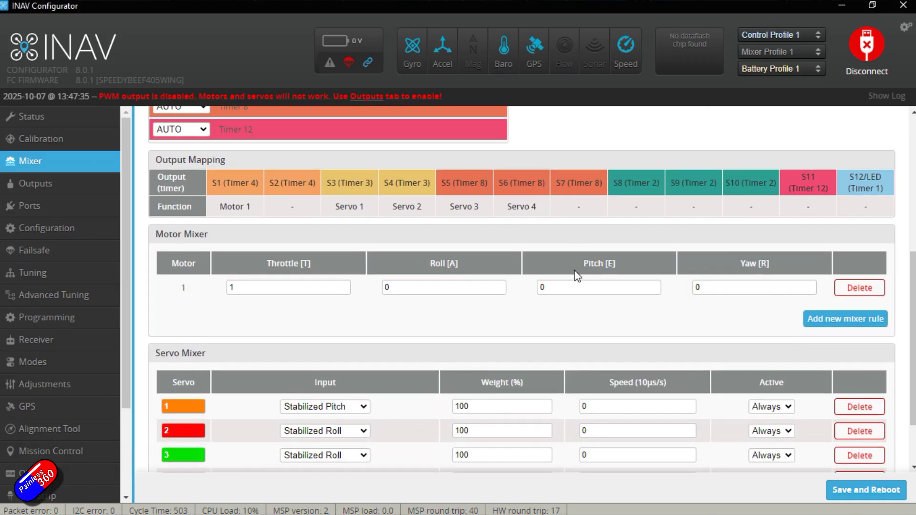
# - Try enabling the motor and servo output in the output settings
pyautogui.click(68, 189)
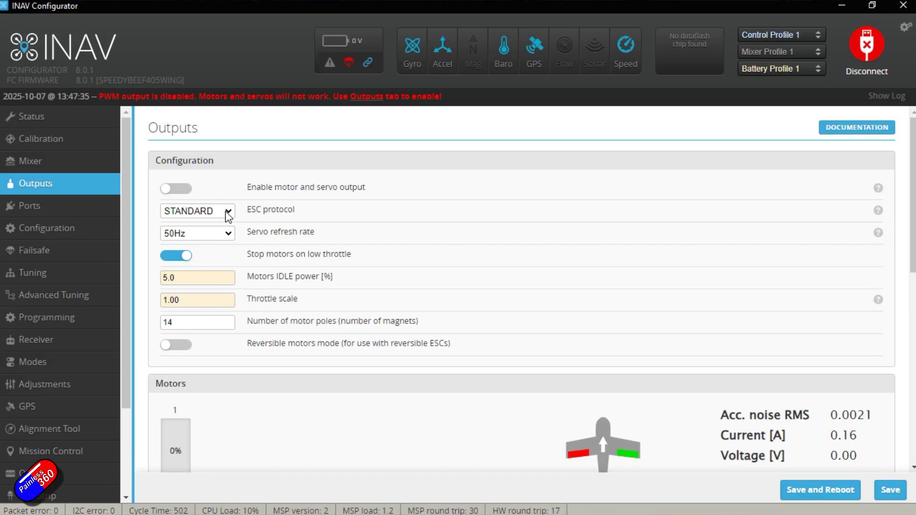
pyautogui.click(184, 197)
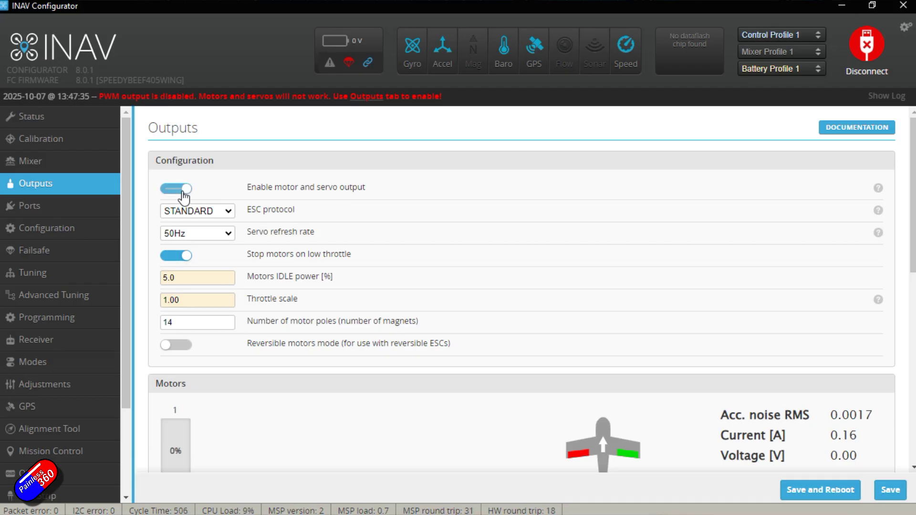
pyautogui.click(270, 191)
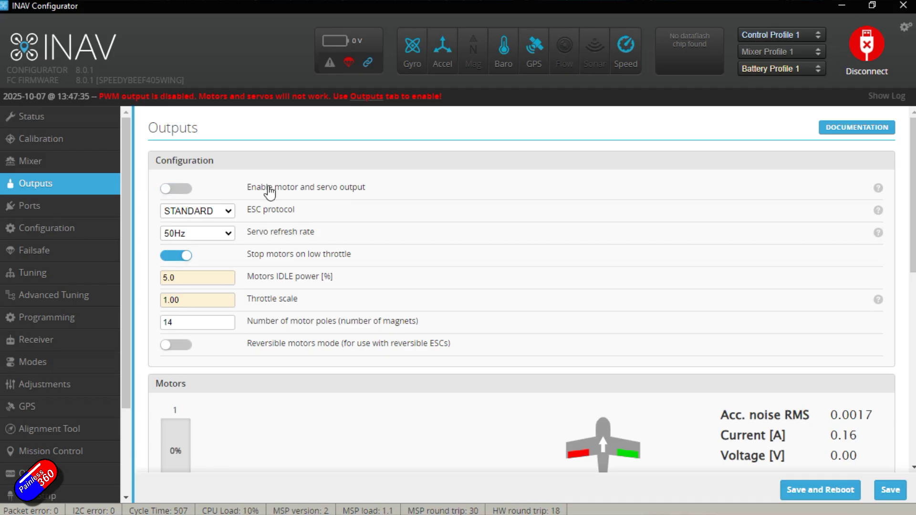
# - Enable CPU based serial ports and permanent Launch Mode for fixed wing in the configuration's other features
pyautogui.click(79, 202)
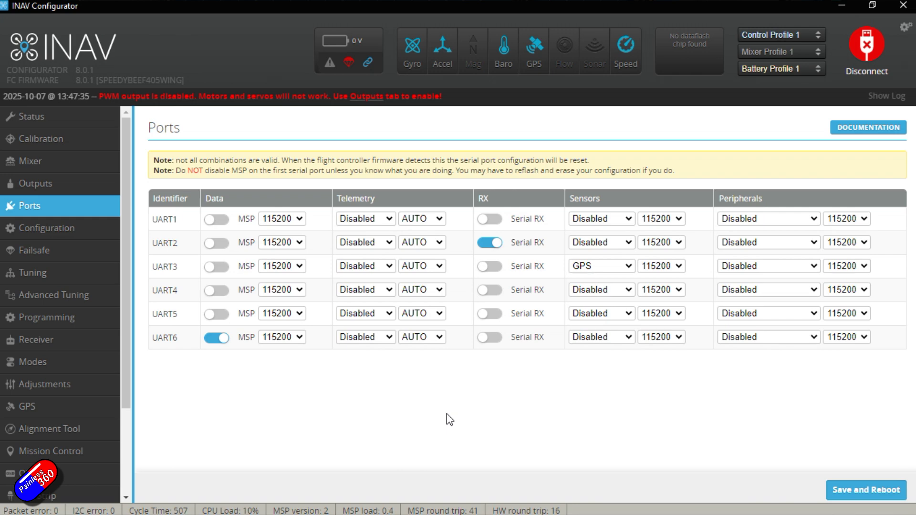
pyautogui.click(29, 230)
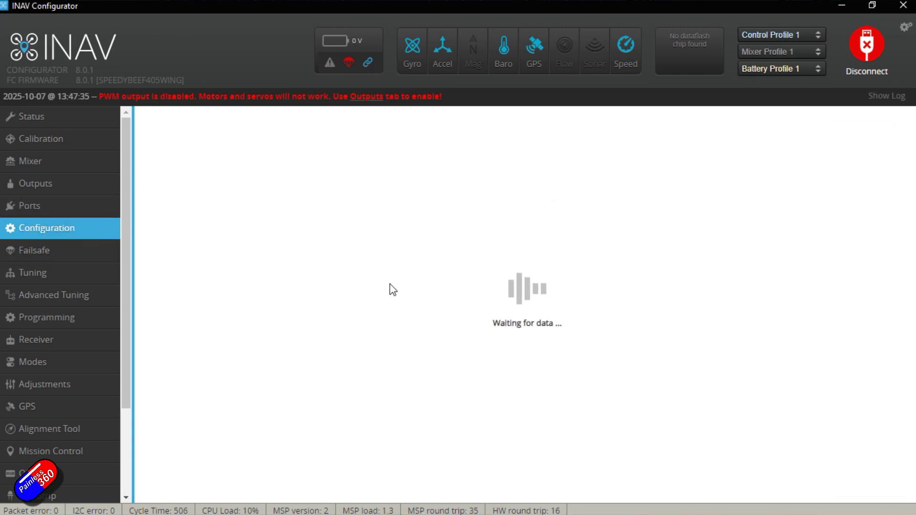
pyautogui.scroll(-2, 391, 290)
pyautogui.scroll(-8, 391, 290)
pyautogui.scroll(5, 390, 289)
pyautogui.click(177, 206)
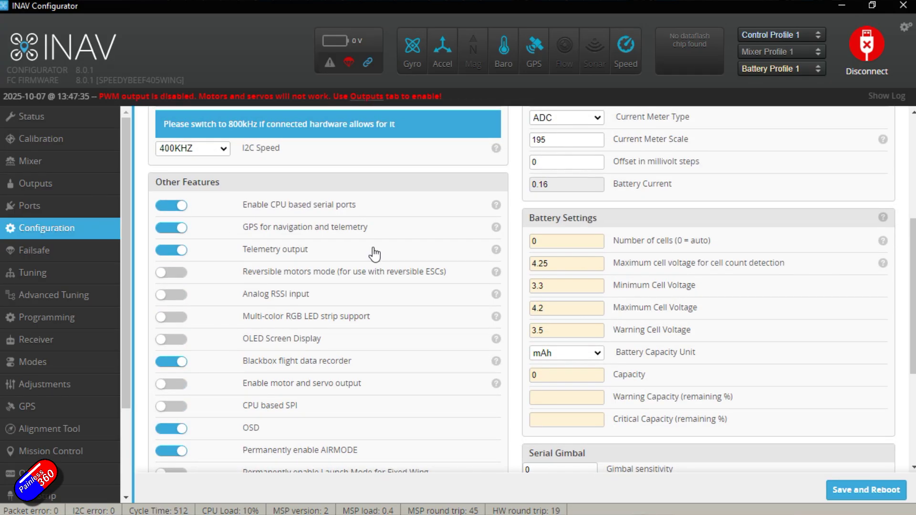
pyautogui.scroll(-5, 375, 254)
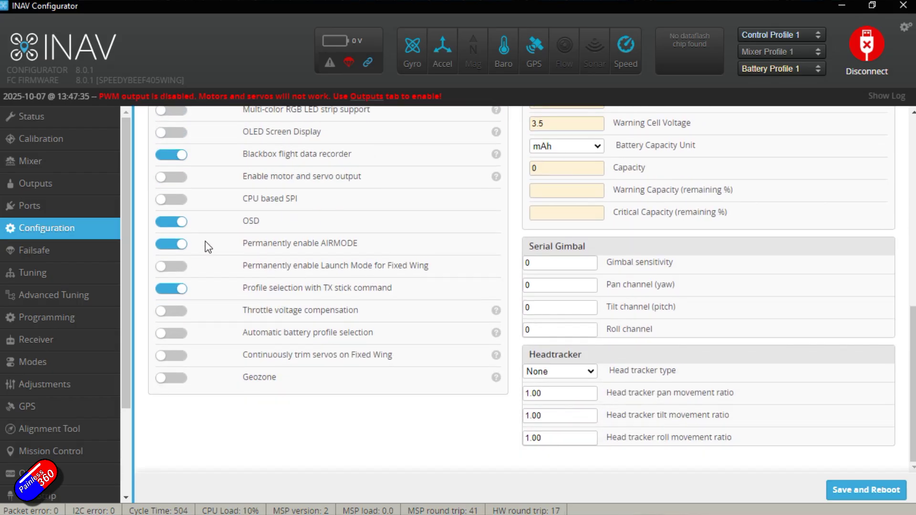
pyautogui.click(178, 267)
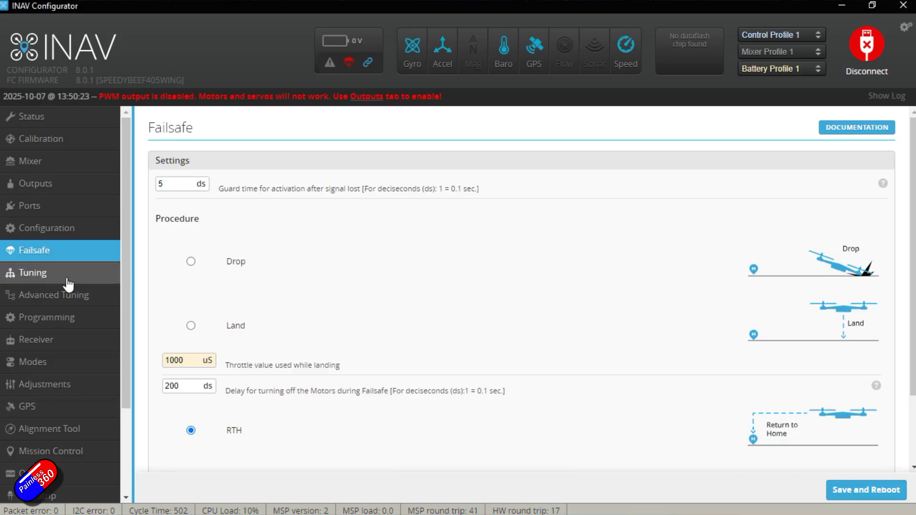
# - In the fixed-wing auto launch settings, set the idle throttle to 1400 uS and the launch throttle to 1850 uS
pyautogui.click(61, 294)
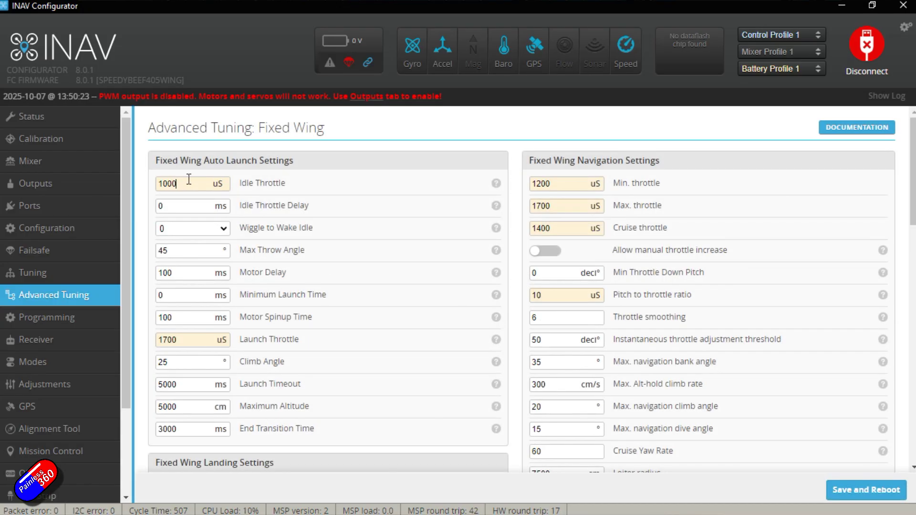
pyautogui.click(167, 183)
pyautogui.press('Delete')
pyautogui.write('4')
pyautogui.click(173, 340)
pyautogui.write('85')
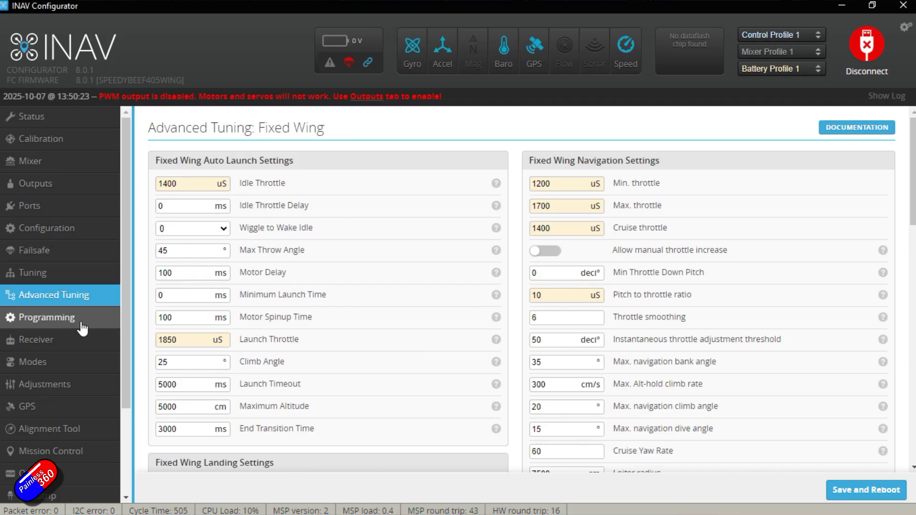
# - Examine the receiver settings and the available channel map options
pyautogui.click(74, 343)
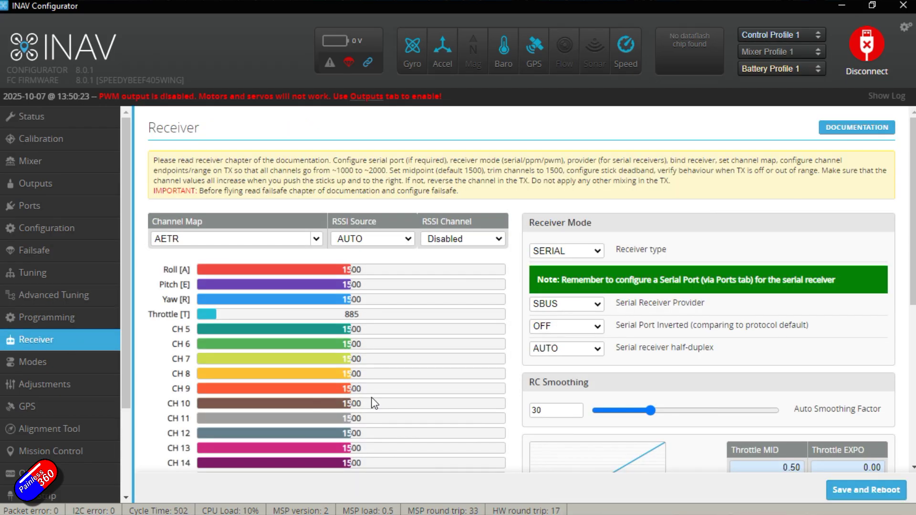
pyautogui.click(316, 239)
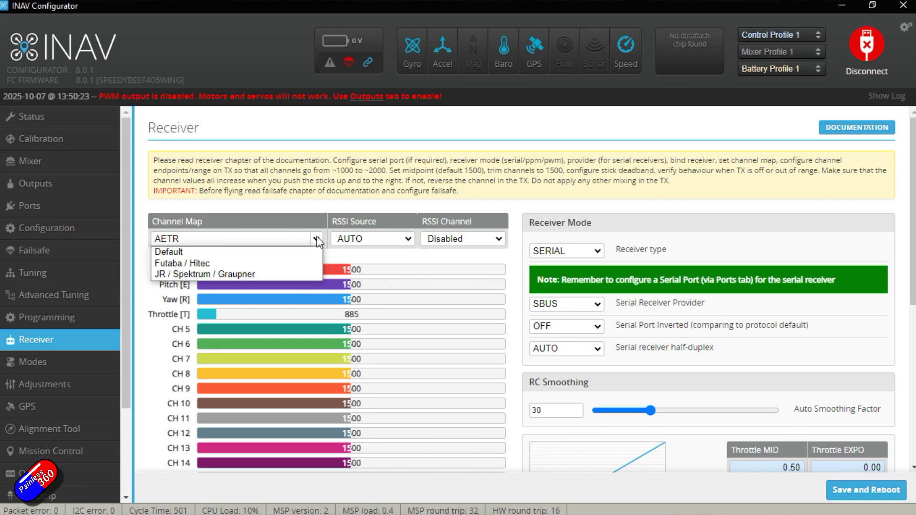
pyautogui.click(316, 239)
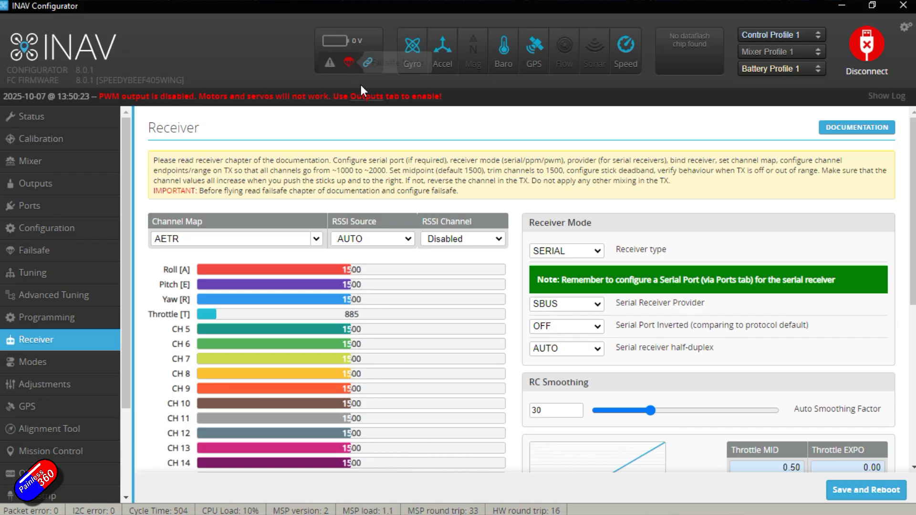
# - Add an ARM range from 1300 to 2100 on CH 5
pyautogui.click(72, 364)
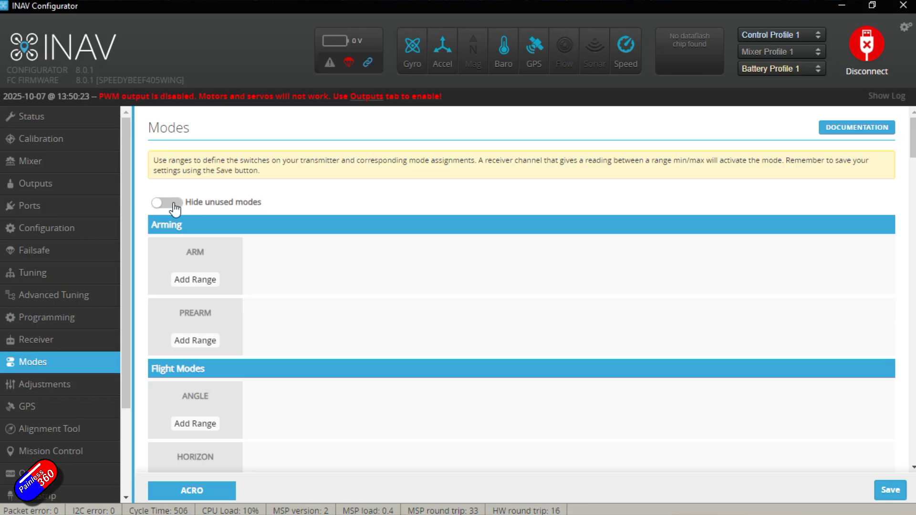
pyautogui.click(192, 282)
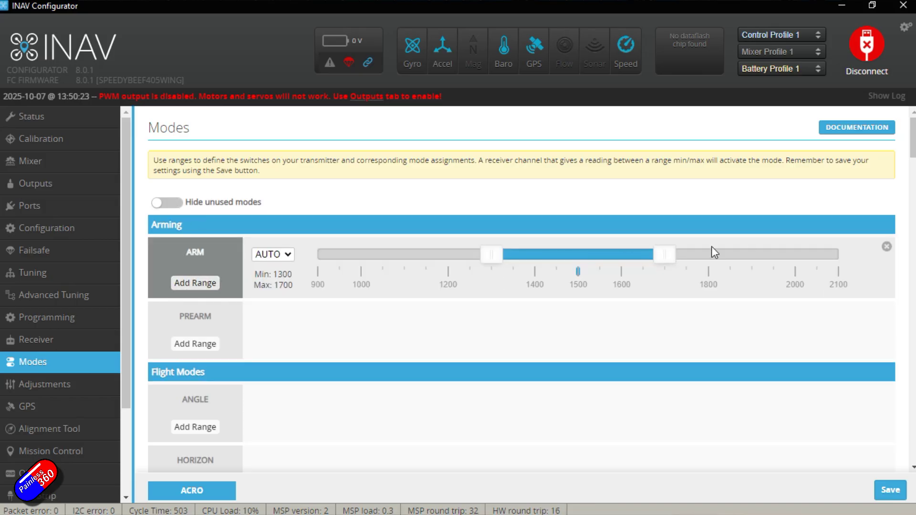
pyautogui.moveTo(662, 246); pyautogui.dragTo(840, 253)
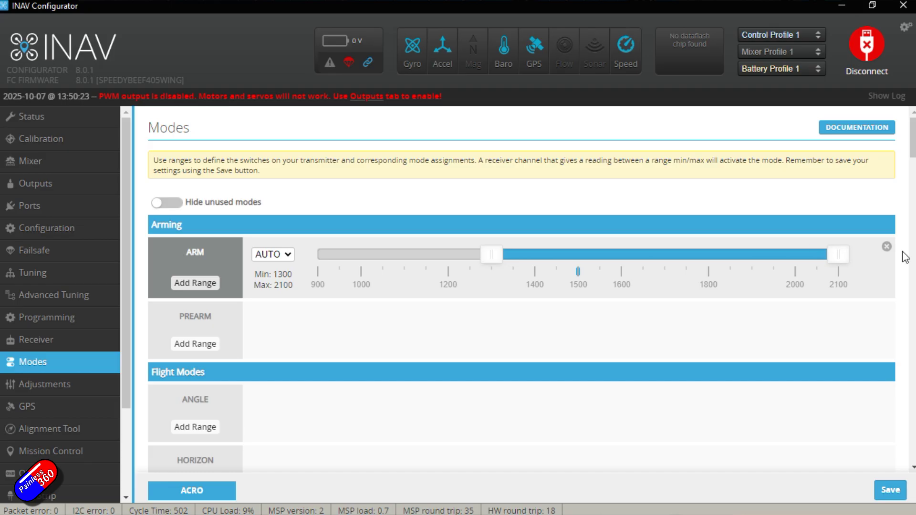
pyautogui.click(287, 255)
pyautogui.click(274, 275)
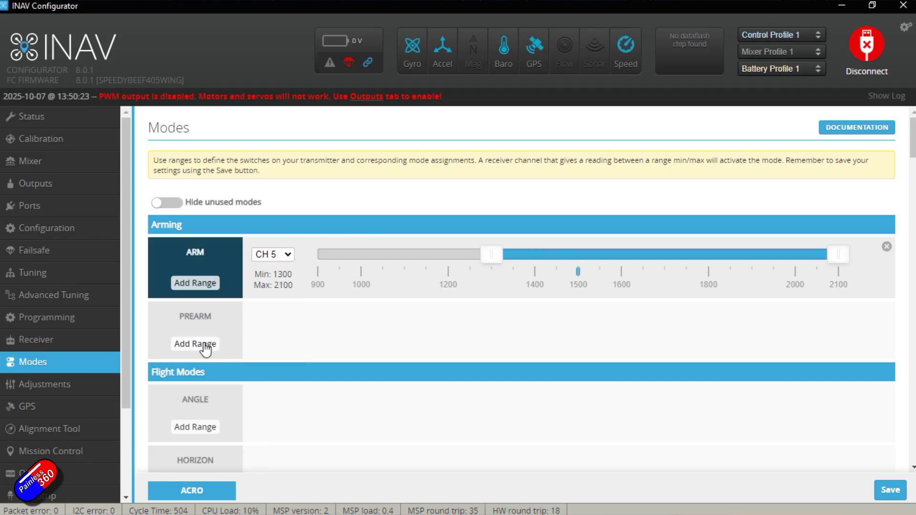
# - Add a HORIZON range from 900 to 1300 on CH 6 and a default range for MANUAL
pyautogui.scroll(-2, 205, 417)
pyautogui.click(195, 411)
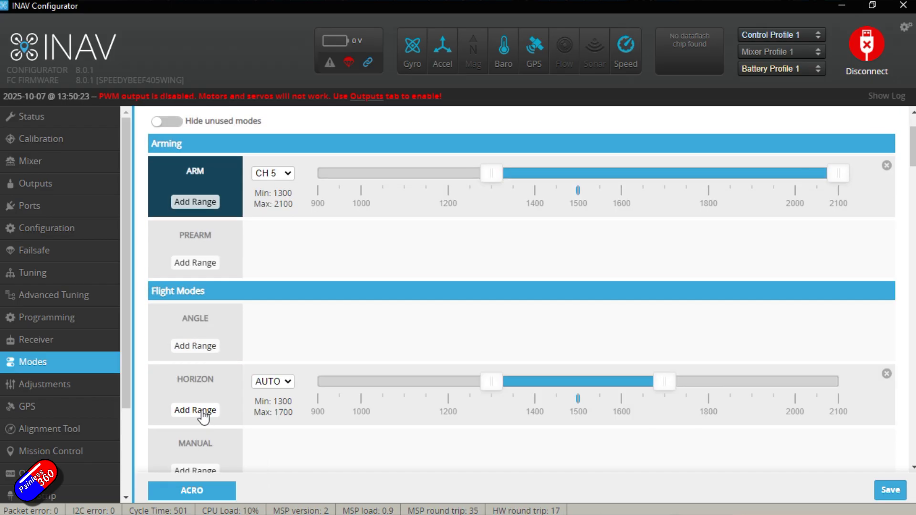
pyautogui.moveTo(489, 387); pyautogui.dragTo(315, 384)
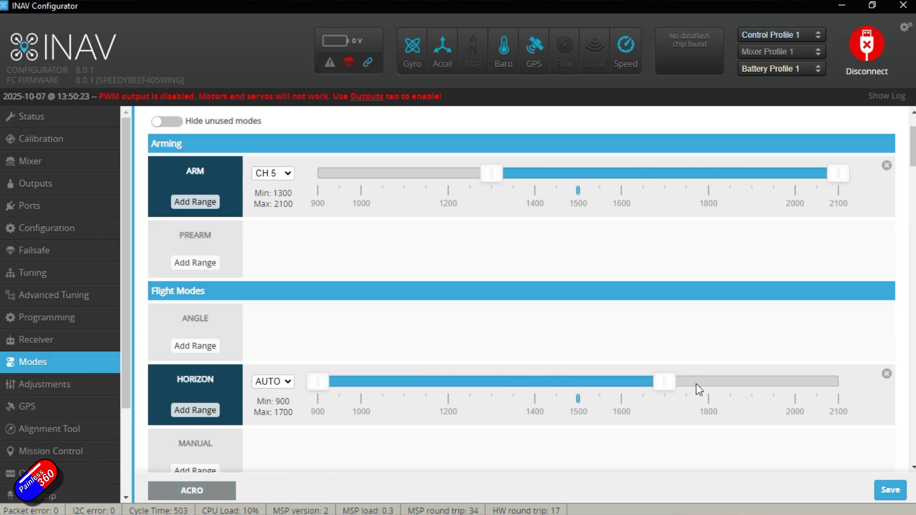
pyautogui.moveTo(665, 383); pyautogui.dragTo(501, 384)
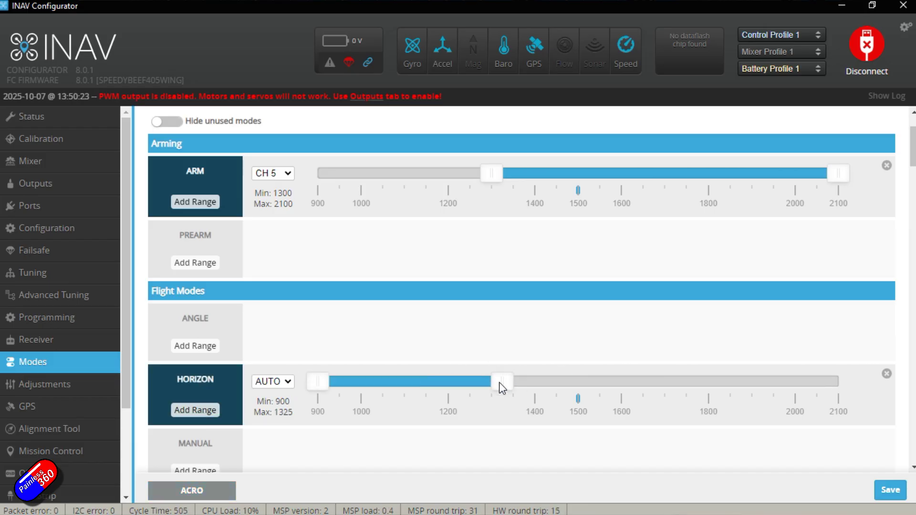
pyautogui.click(284, 384)
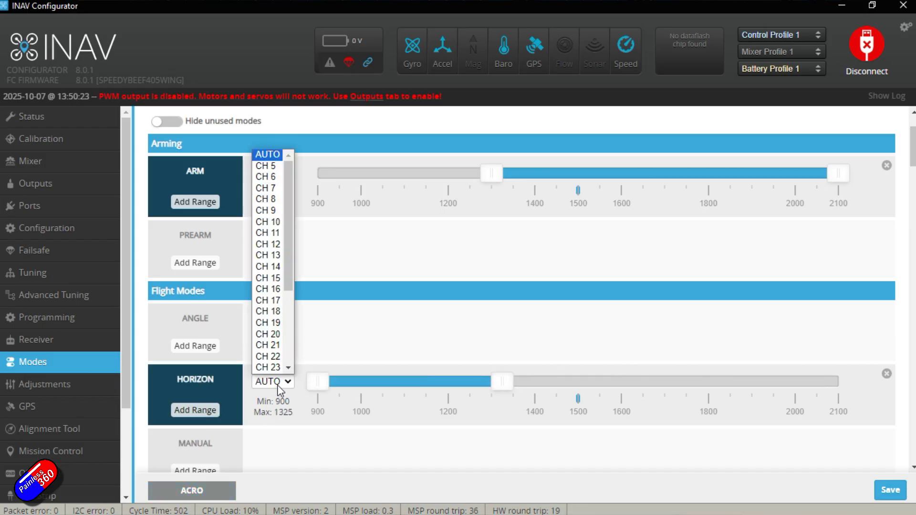
pyautogui.click(266, 178)
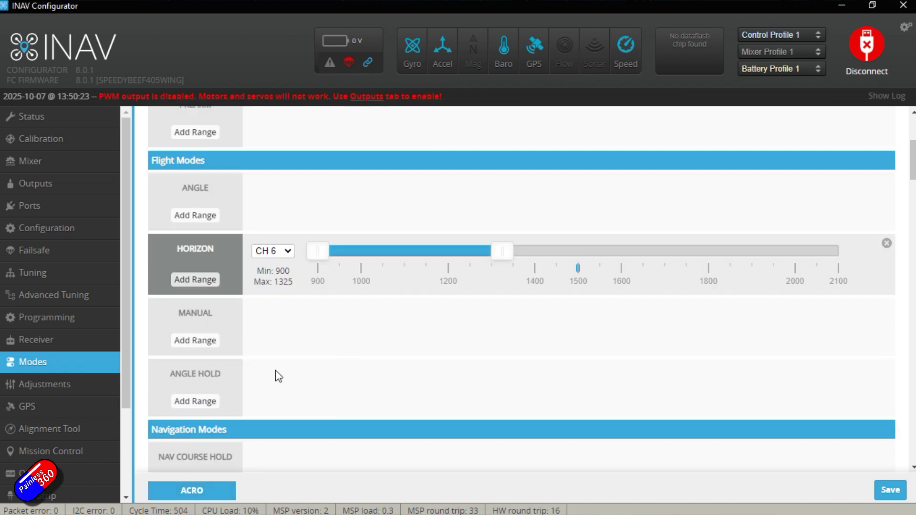
pyautogui.click(208, 342)
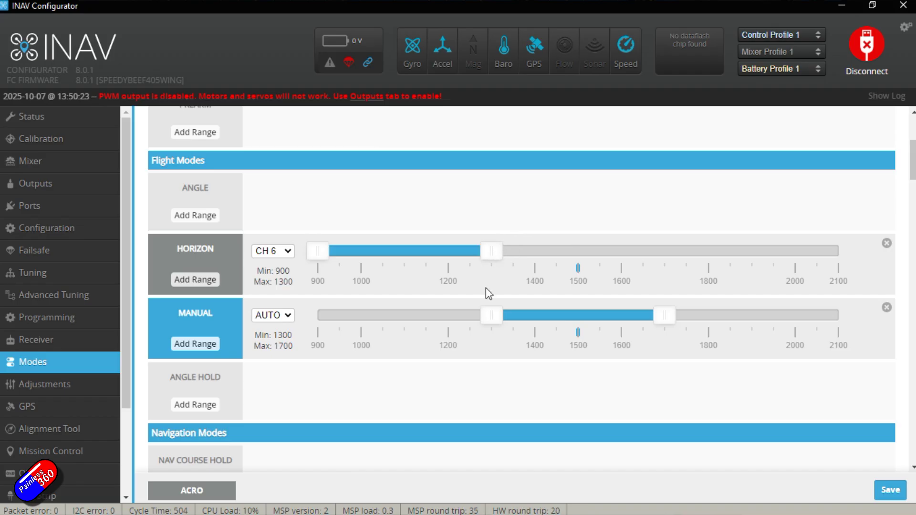
# - Add a NAV RTH range from 1700 to 2100 among the navigation modes
pyautogui.scroll(-4, 484, 296)
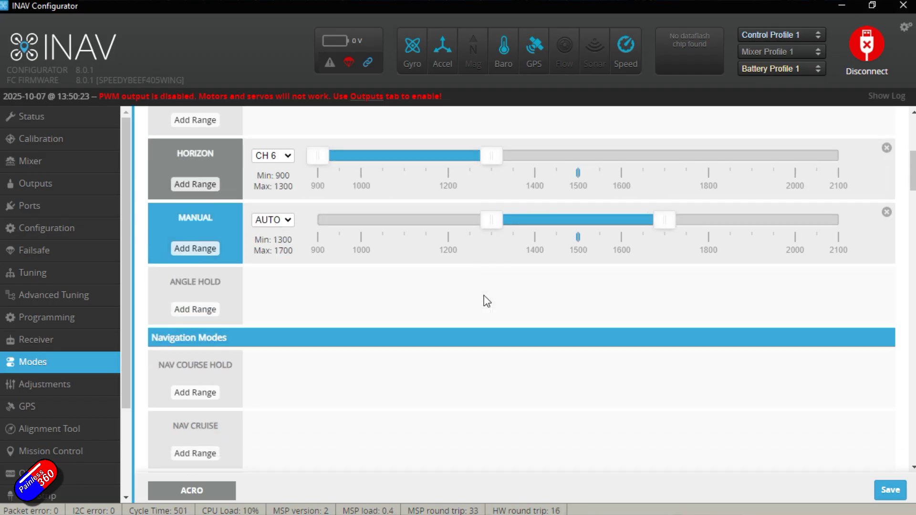
pyautogui.scroll(-7, 484, 295)
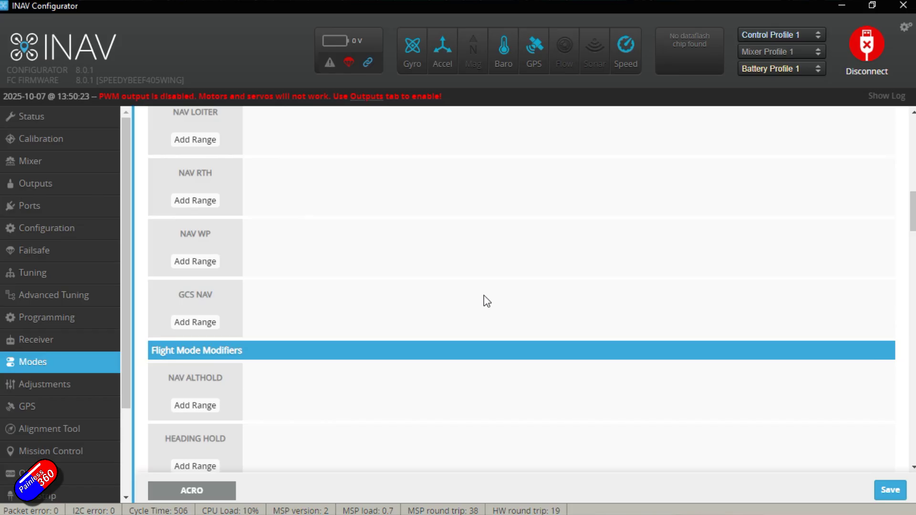
pyautogui.scroll(-4, 483, 296)
pyautogui.scroll(-5, 486, 300)
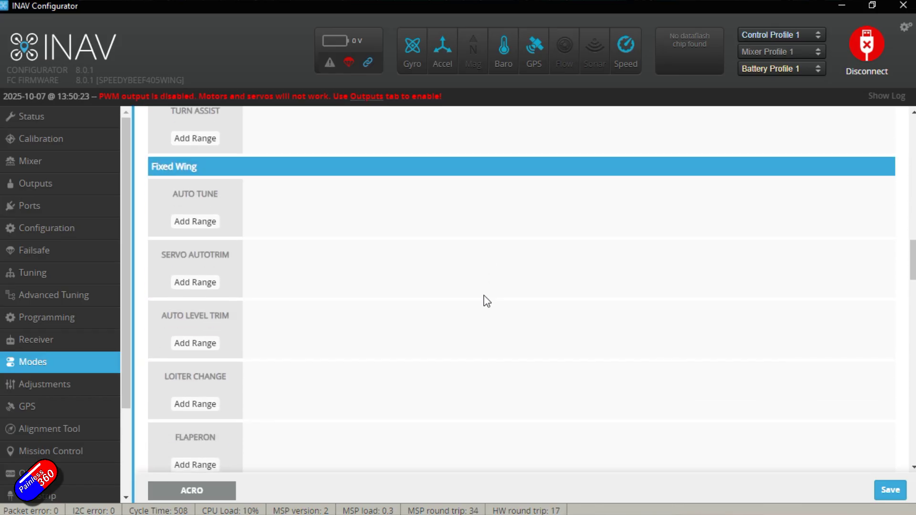
pyautogui.scroll(-9, 486, 301)
pyautogui.scroll(-2, 486, 301)
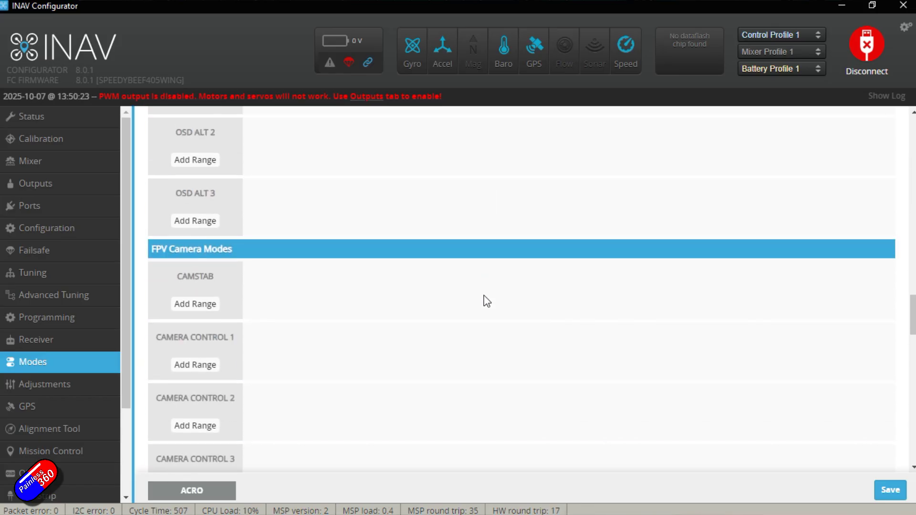
pyautogui.scroll(-4, 486, 300)
pyautogui.scroll(20, 486, 301)
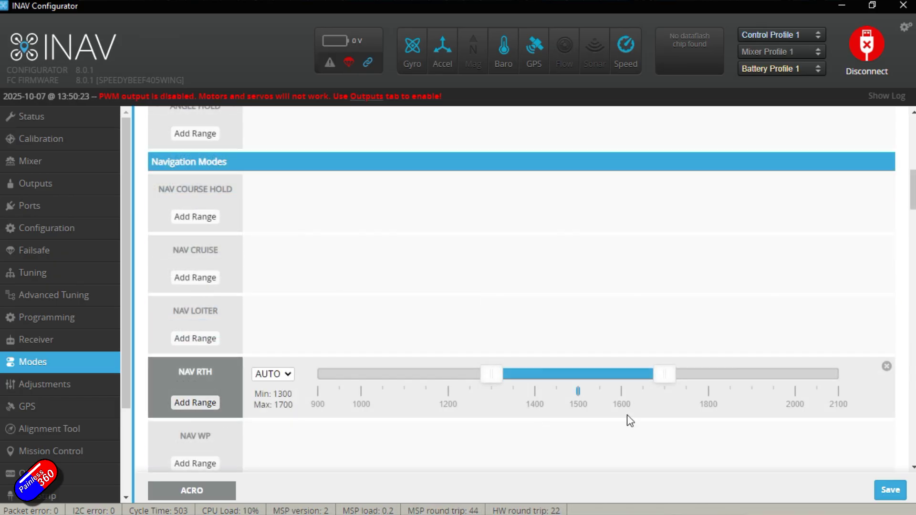
pyautogui.moveTo(664, 378); pyautogui.dragTo(840, 377)
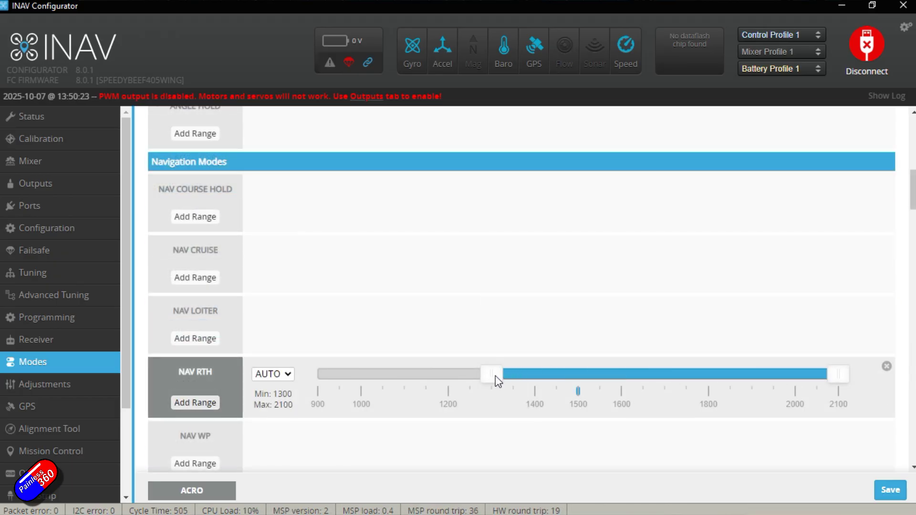
pyautogui.moveTo(498, 380); pyautogui.dragTo(669, 392)
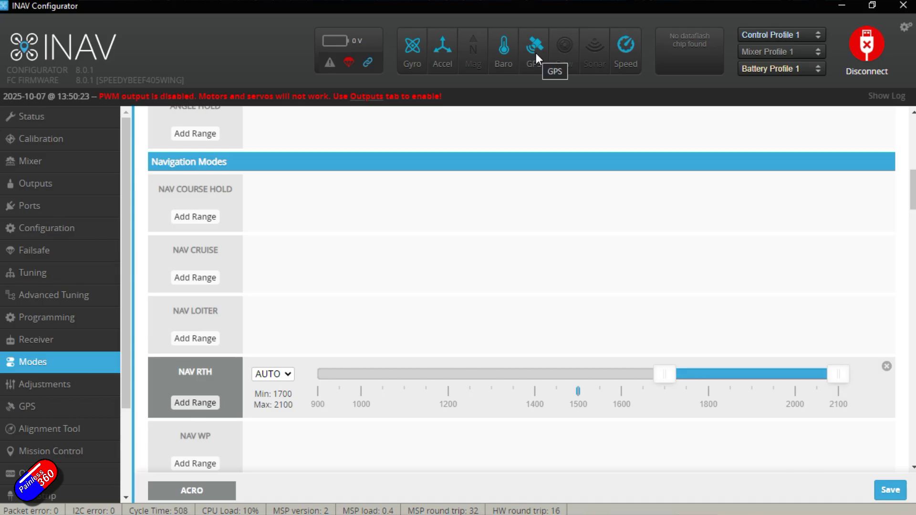
# - Examine the OSD setup, including the analogue font choices and the available video formats
pyautogui.click(29, 474)
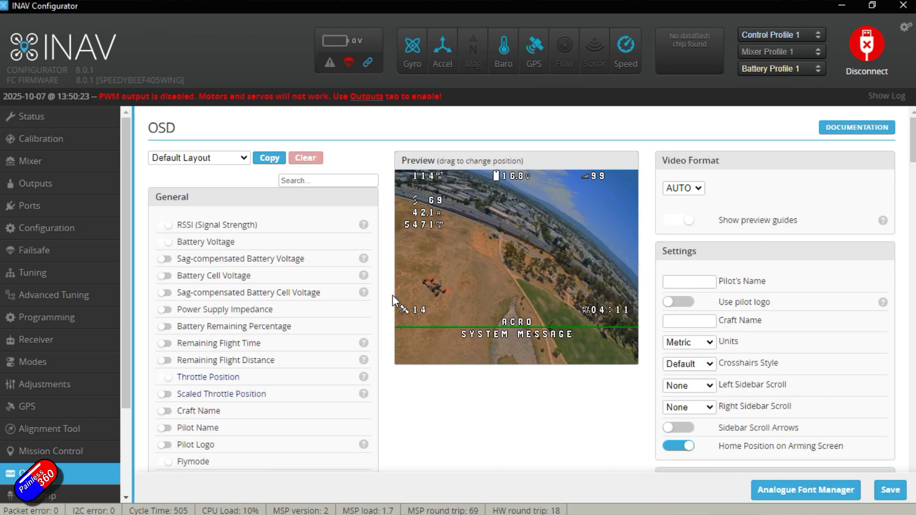
pyautogui.click(813, 494)
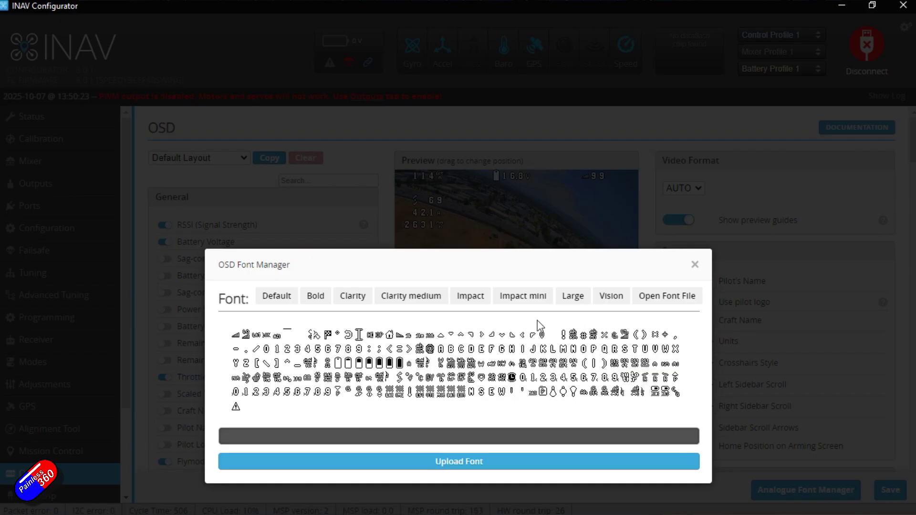
pyautogui.click(694, 265)
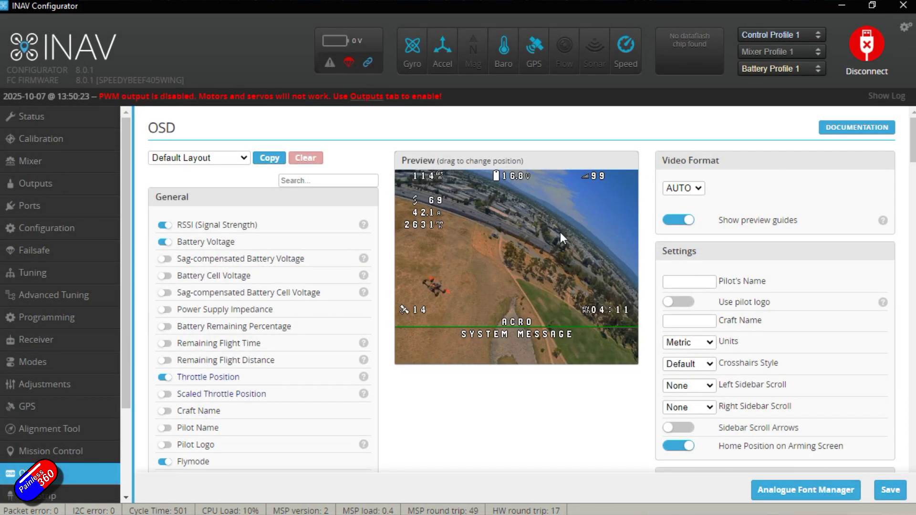
pyautogui.click(699, 191)
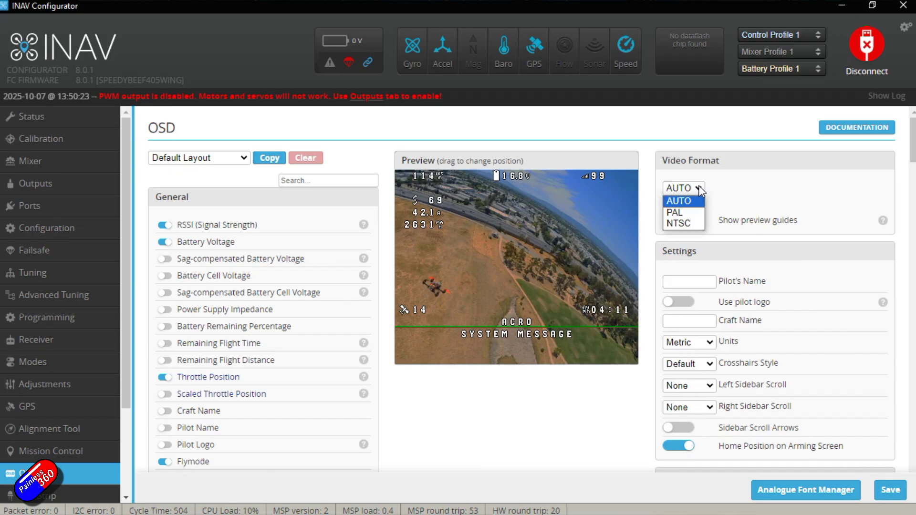
pyautogui.click(734, 182)
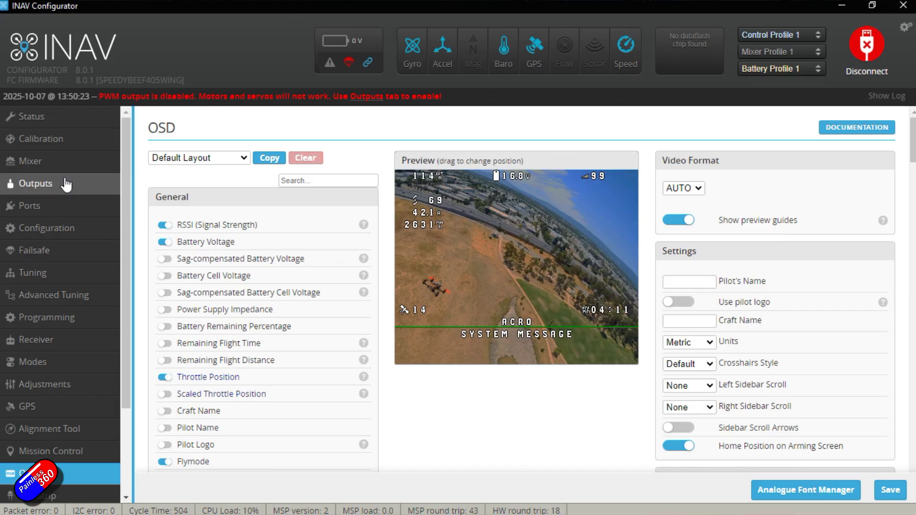
# - Set the UART5 peripheral to MSP DisplayPort on the serial ports, then save and reboot the flight controller
pyautogui.click(52, 205)
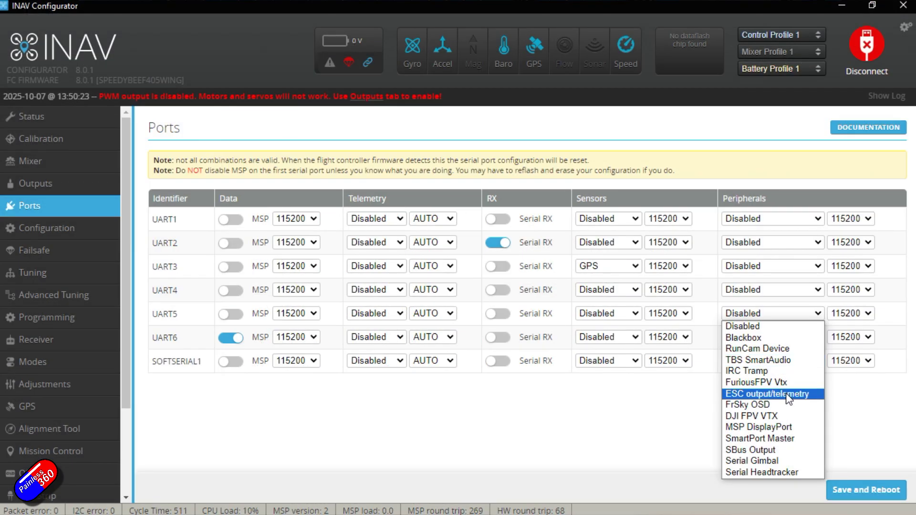
pyautogui.click(774, 426)
pyautogui.click(857, 492)
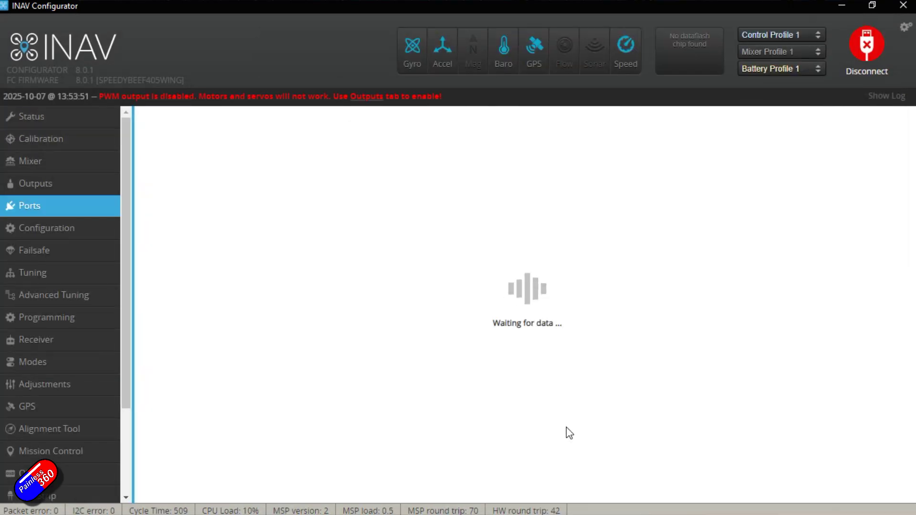
# - Set the OSD video format to AVATAR
pyautogui.click(21, 473)
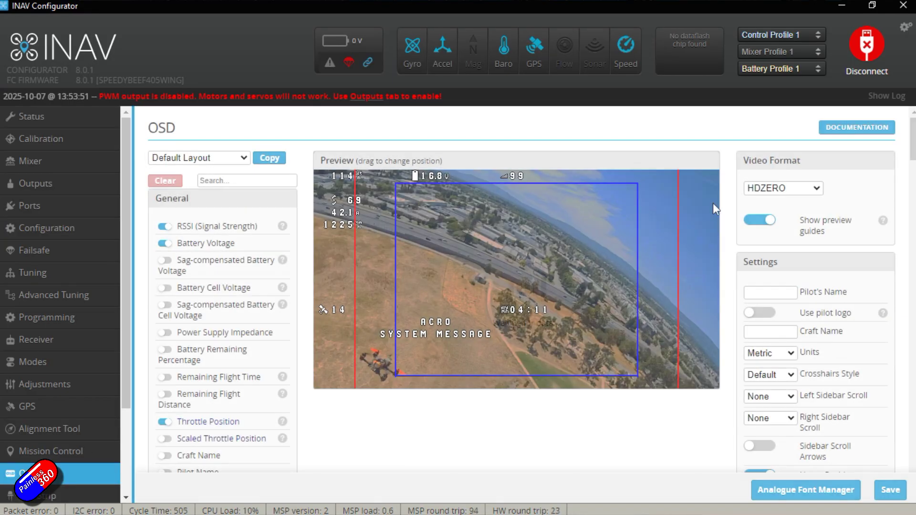
pyautogui.click(817, 191)
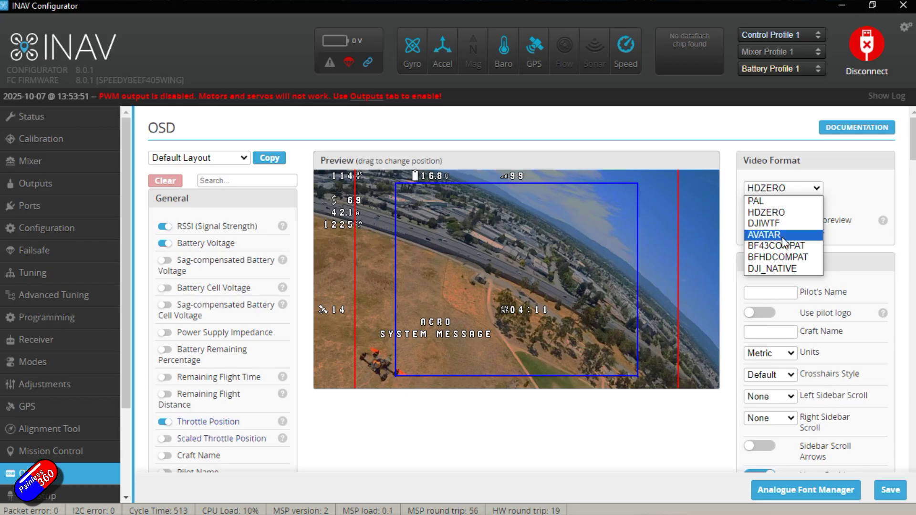
pyautogui.click(782, 236)
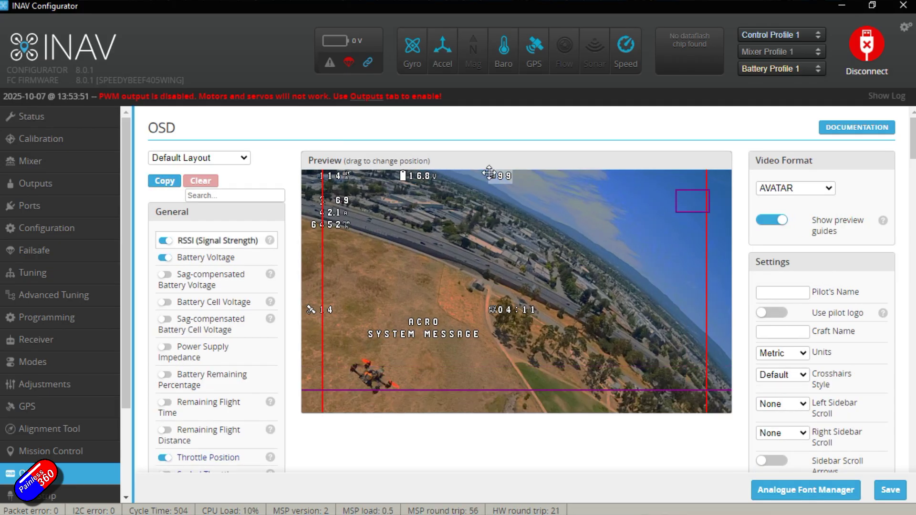
# - Move the flight mode and RSSI to the OSD preview's upper right, the system message rightward, the timer to the lower right, and the 114 readout down
pyautogui.moveTo(412, 323); pyautogui.dragTo(677, 225)
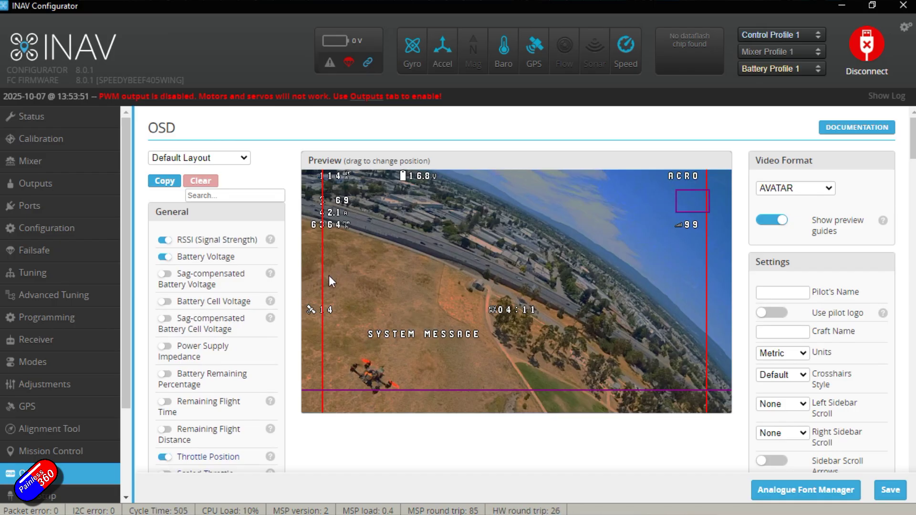
pyautogui.moveTo(400, 337)
pyautogui.mouseDown()
pyautogui.moveTo(460, 353)
pyautogui.moveTo(396, 351)
pyautogui.moveTo(400, 337)
pyautogui.mouseUp()
pyautogui.moveTo(492, 305); pyautogui.dragTo(491, 347)
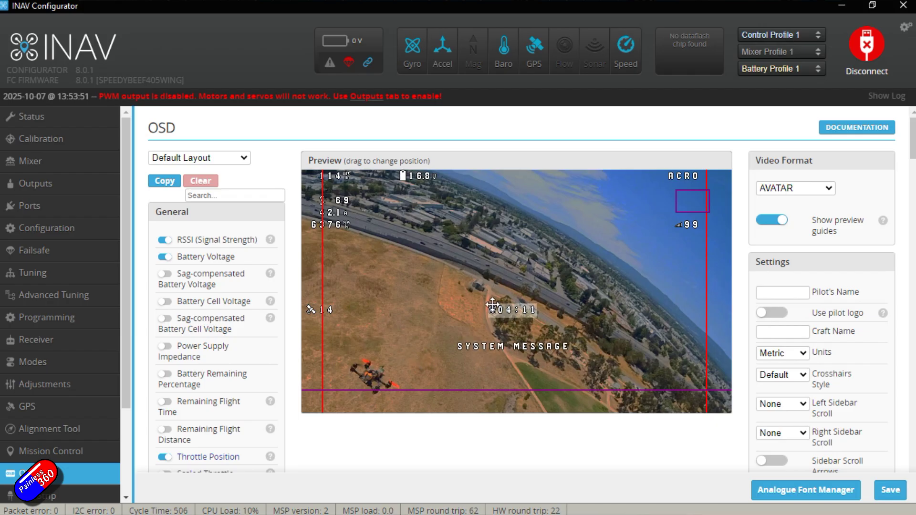
pyautogui.moveTo(334, 183); pyautogui.dragTo(345, 286)
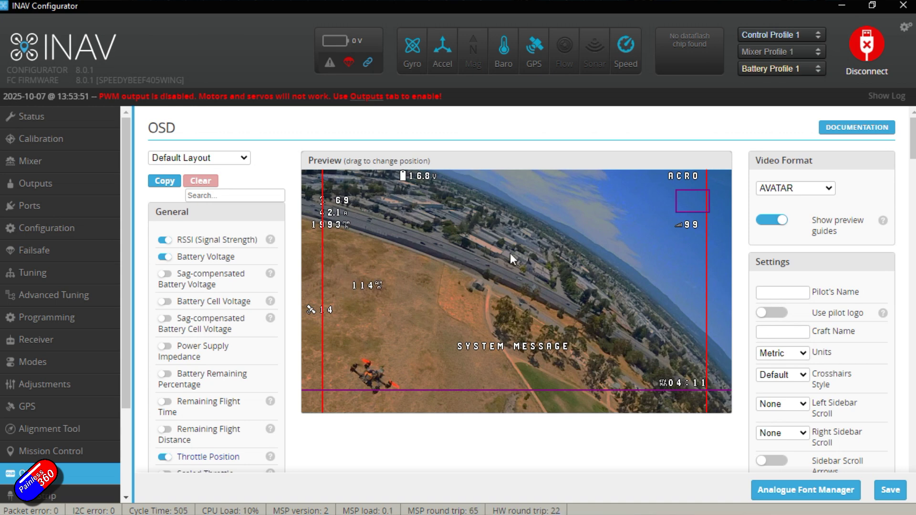
# - Review the mixer setup, including the timer outputs, output mapping, motor mixer and servo mixer
pyautogui.click(125, 465)
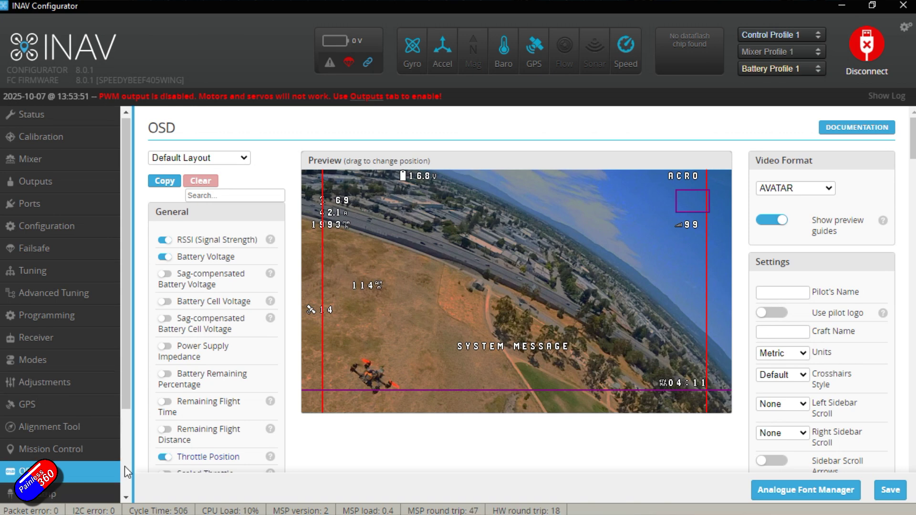
pyautogui.click(124, 465)
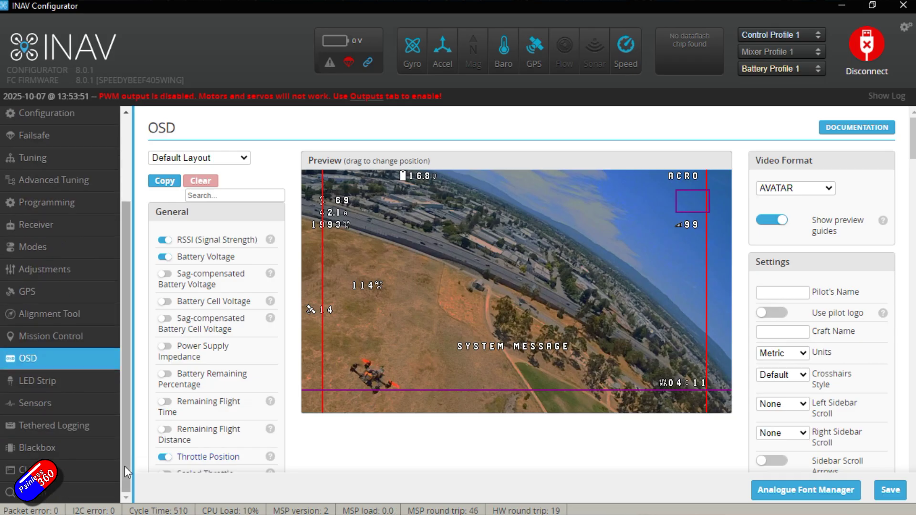
pyautogui.click(122, 127)
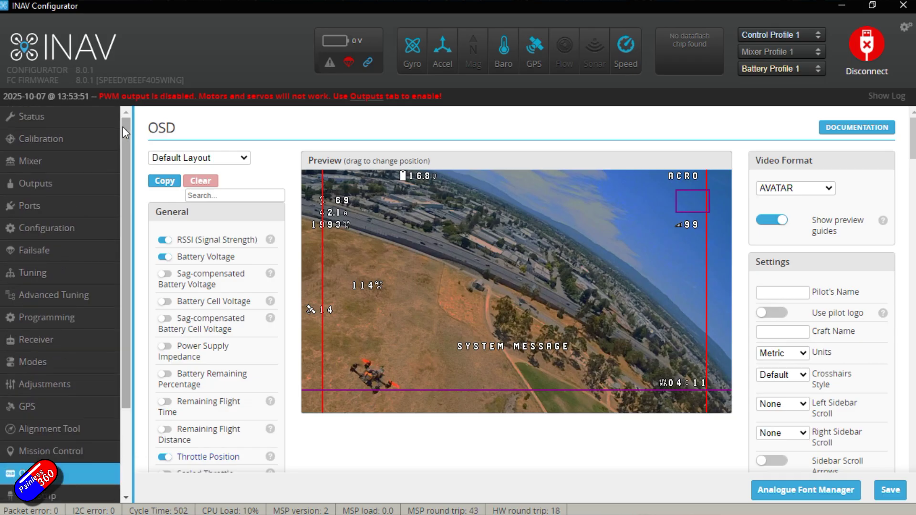
pyautogui.click(60, 161)
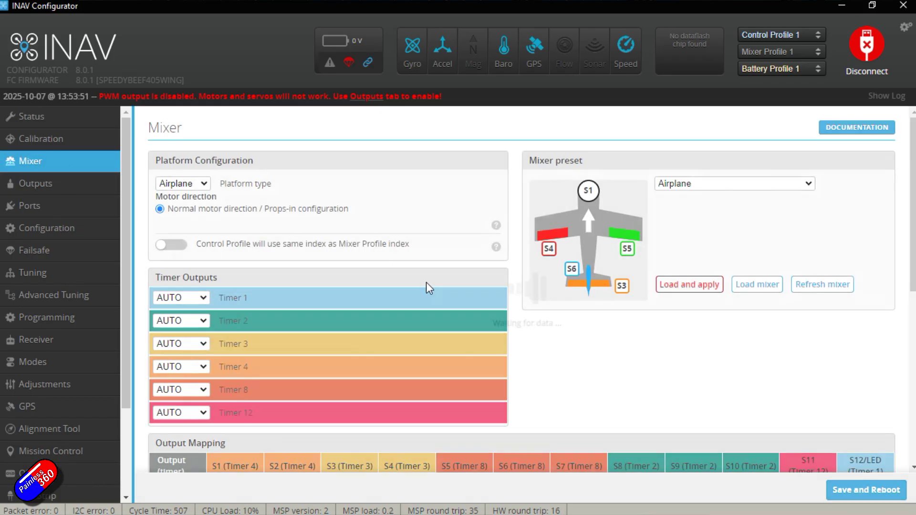
pyautogui.scroll(-5, 425, 282)
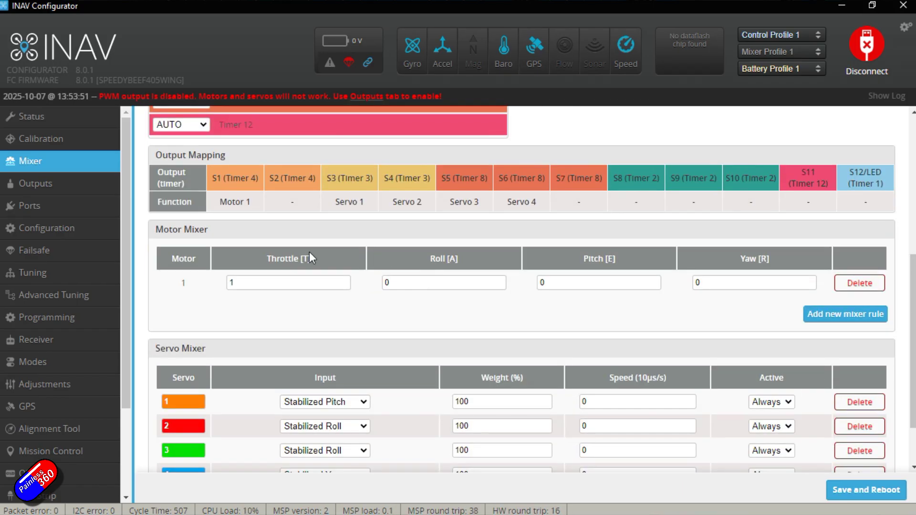
pyautogui.scroll(3, 309, 252)
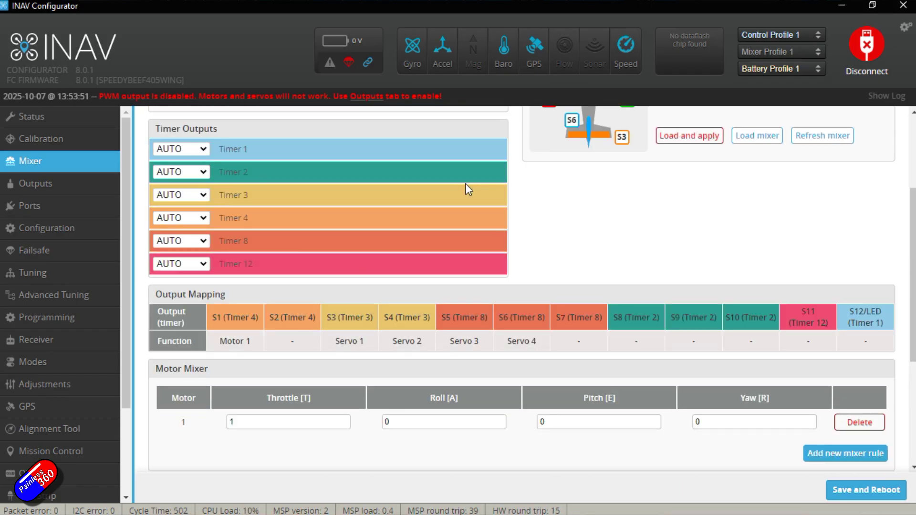